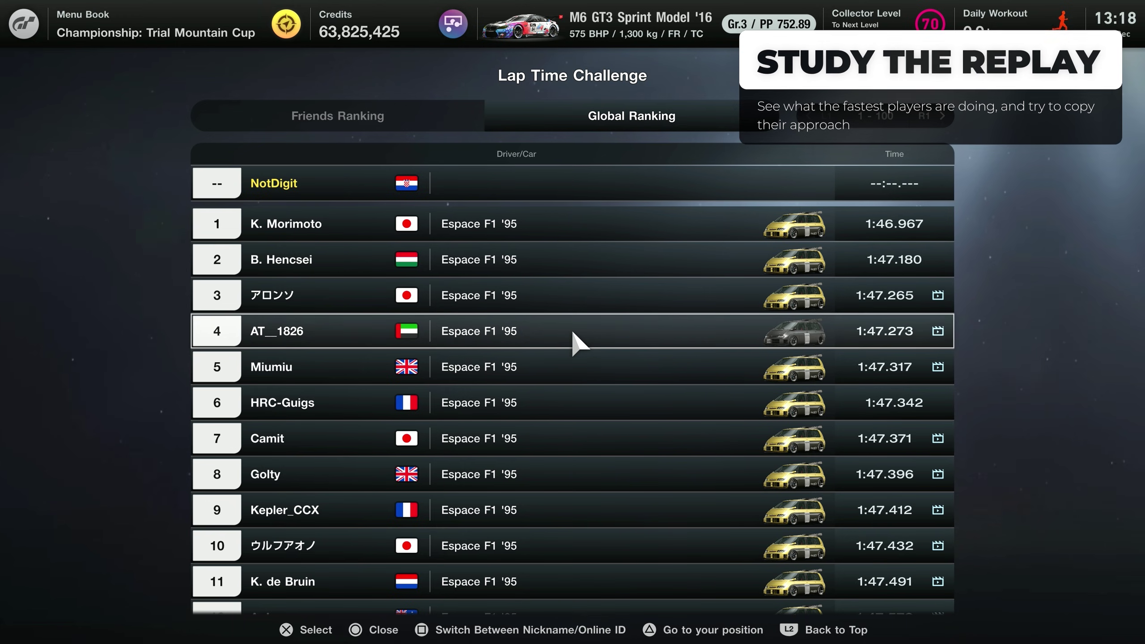
Open the replay of the fourth-ranked Espace F1 '95 lap in the global ranking.
{"action": "left_click", "coordinate": [628, 345]}
{"action": "left_click", "coordinate": [670, 407]}
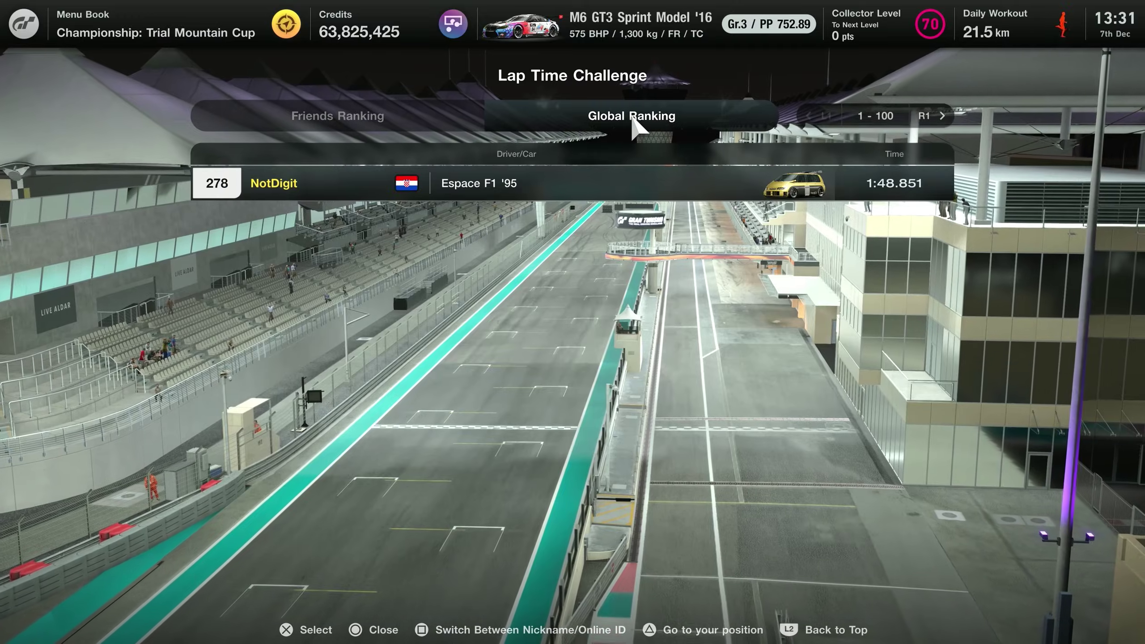
Find the player's own position in the global ranking, leave the ranking and open the Data Logger.
{"action": "scroll", "coordinate": [573, 410], "scroll_direction": "down", "scroll_amount": 1}
{"action": "scroll", "coordinate": [573, 406], "scroll_direction": "up", "scroll_amount": 2}
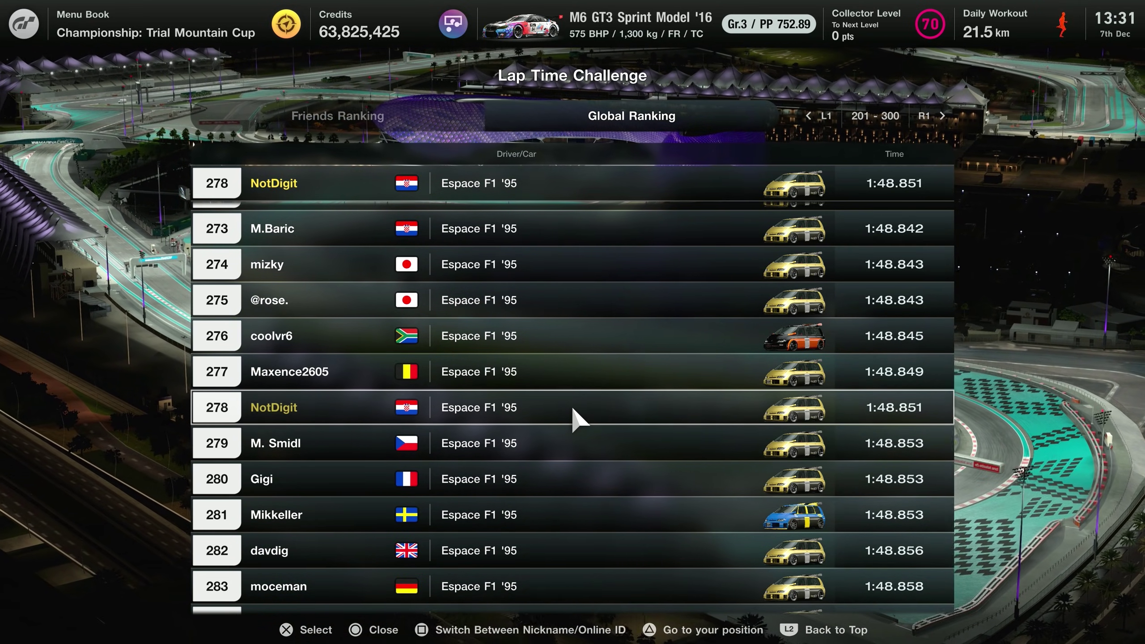
{"action": "key", "text": "Escape"}
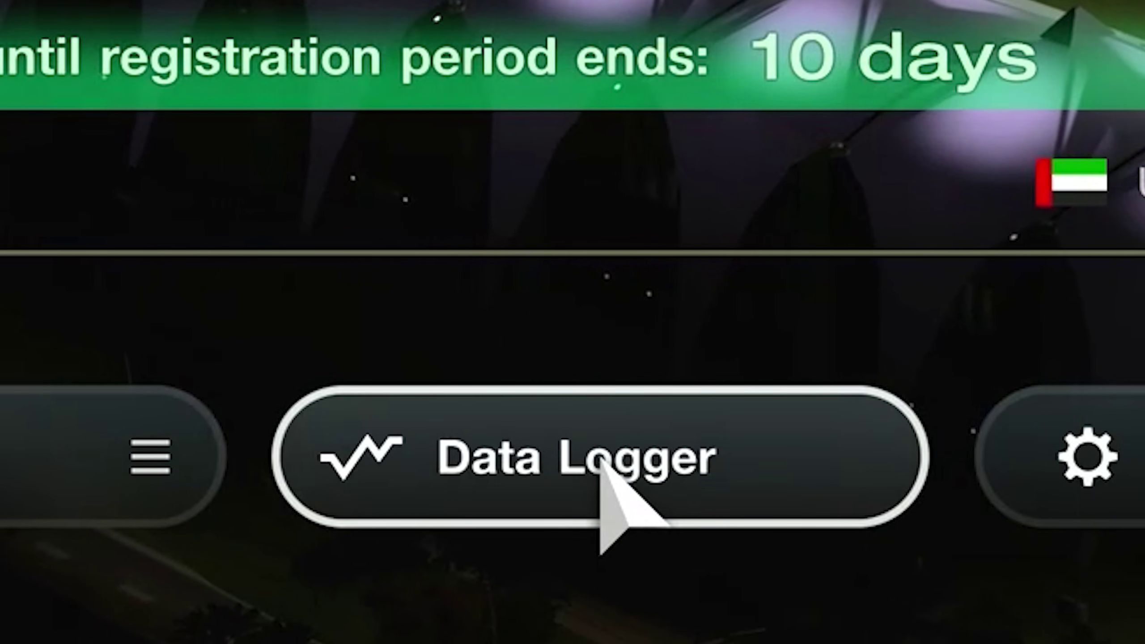
{"action": "left_click", "coordinate": [602, 465]}
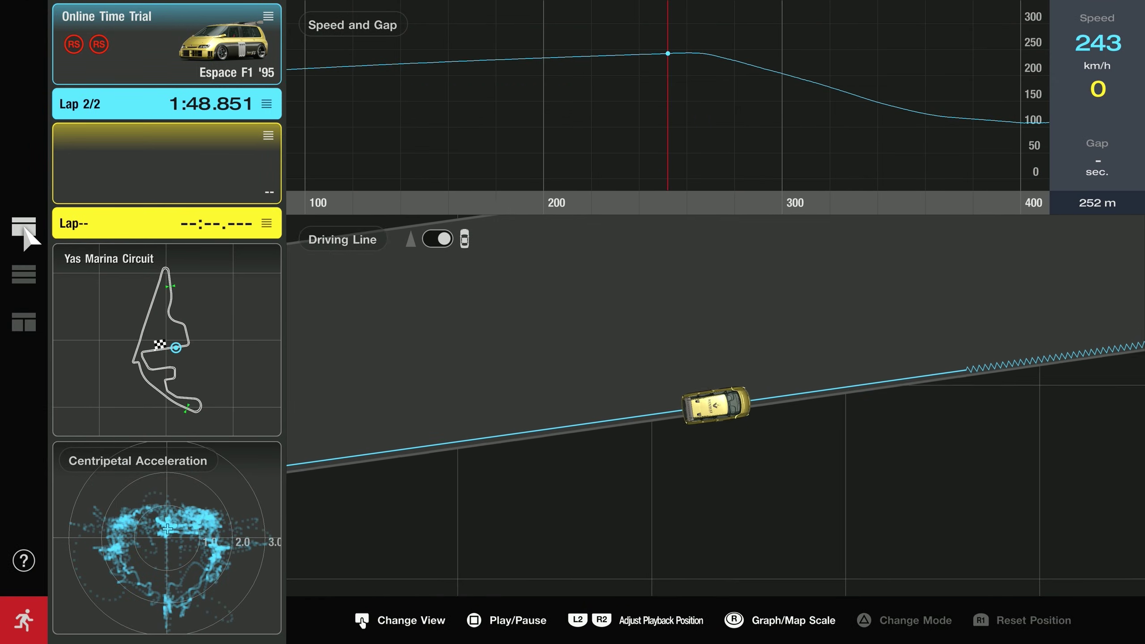
Look through the Data Logger layouts, return to View 2 and set its lowest graph to Brake.
{"action": "left_click", "coordinate": [25, 278]}
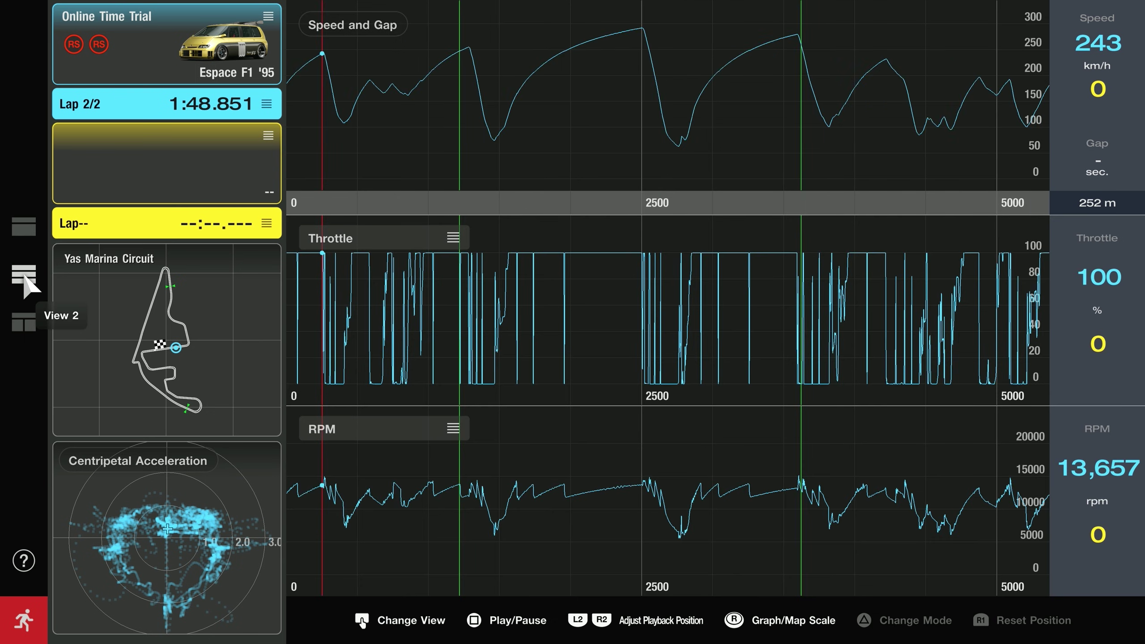
{"action": "left_click", "coordinate": [24, 326]}
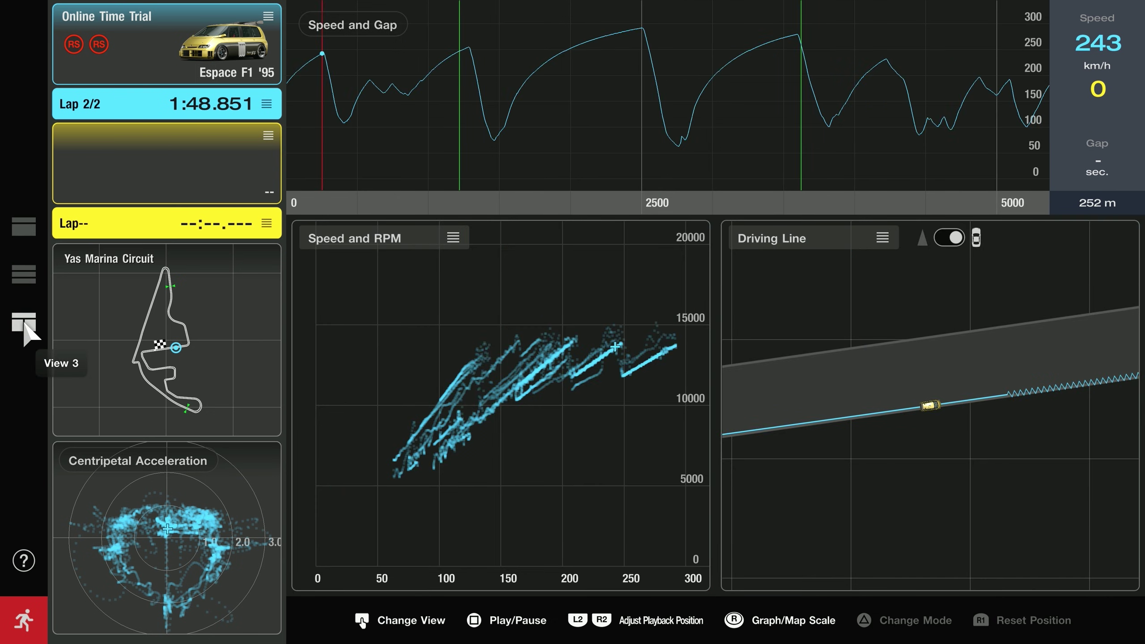
{"action": "left_click", "coordinate": [24, 278]}
{"action": "left_click", "coordinate": [457, 234]}
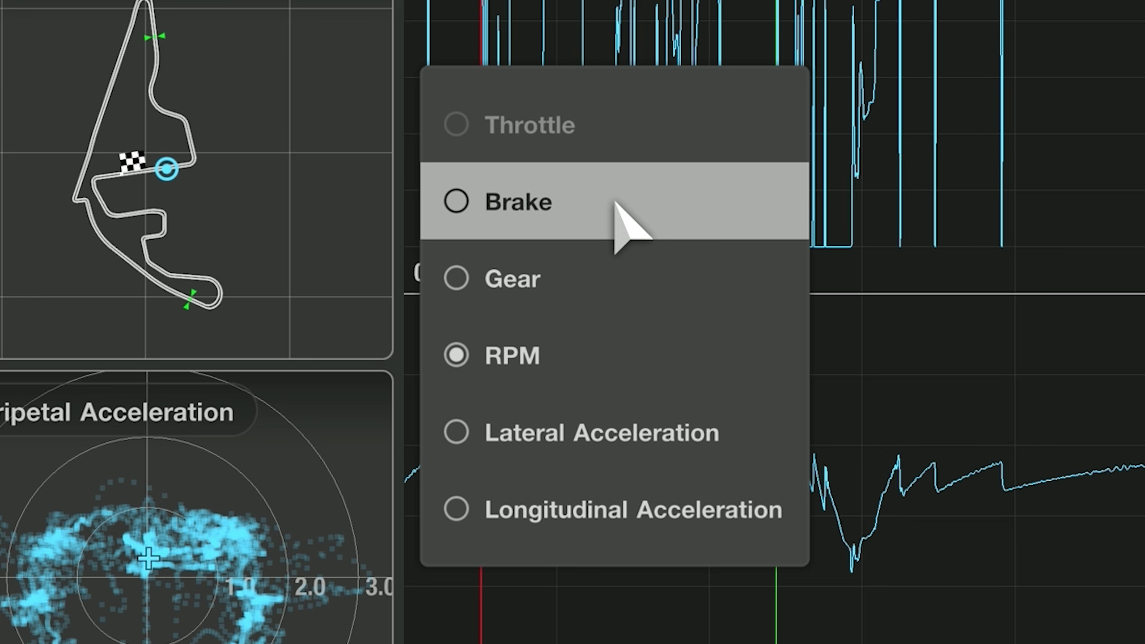
{"action": "left_click", "coordinate": [617, 205]}
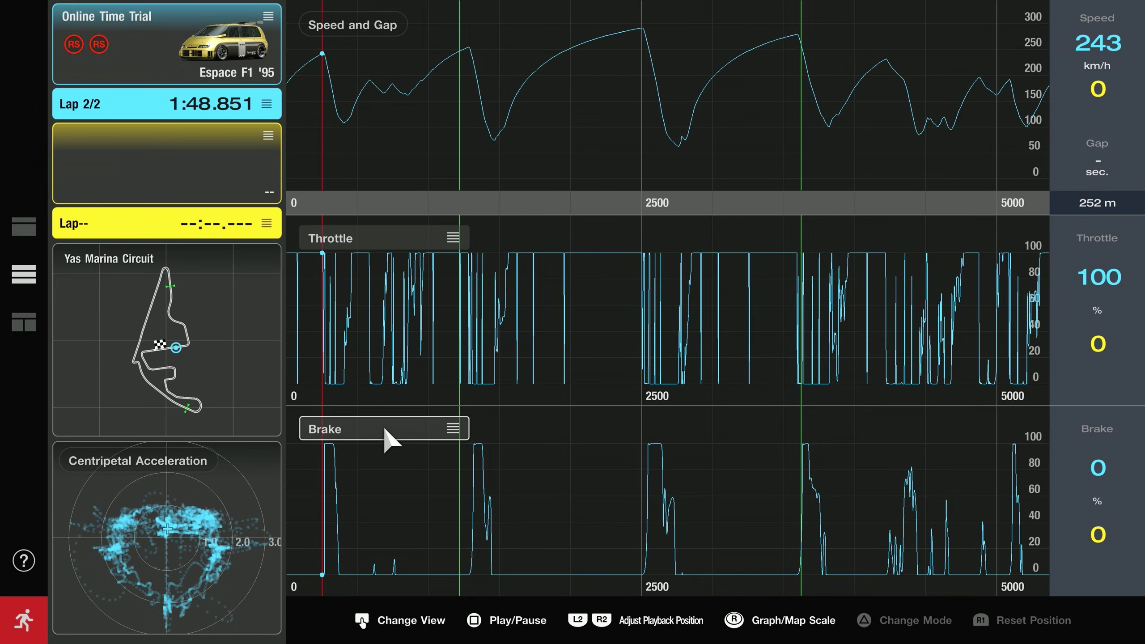
Set the two lower panels of View 3 to Car Info: A and Centripetal Acceleration.
{"action": "left_click", "coordinate": [383, 237]}
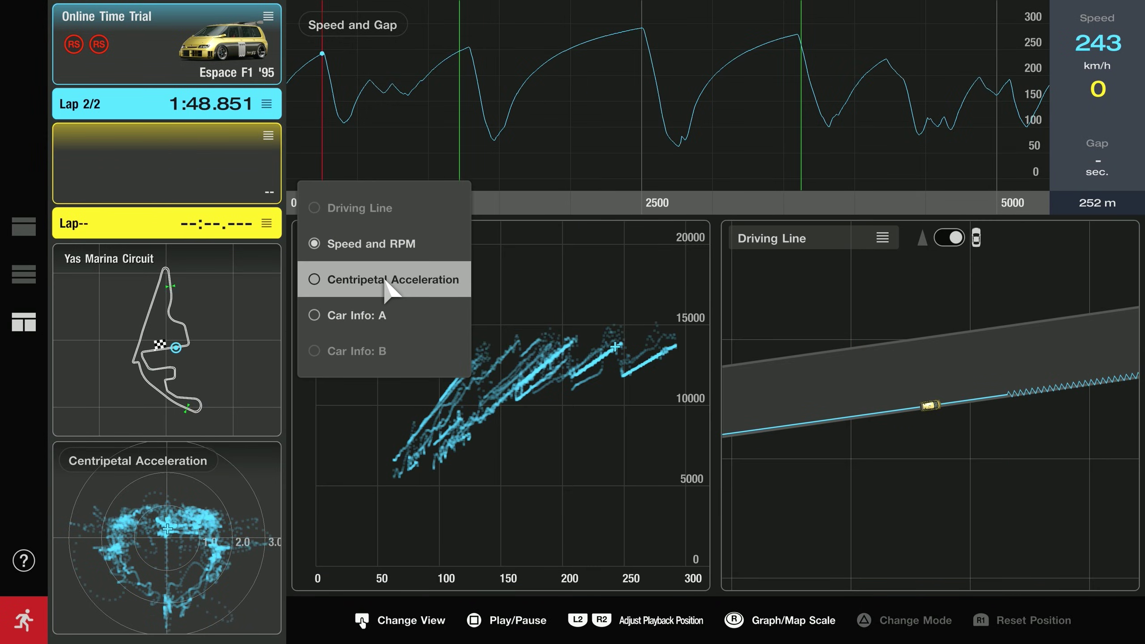
{"action": "left_click", "coordinate": [388, 322]}
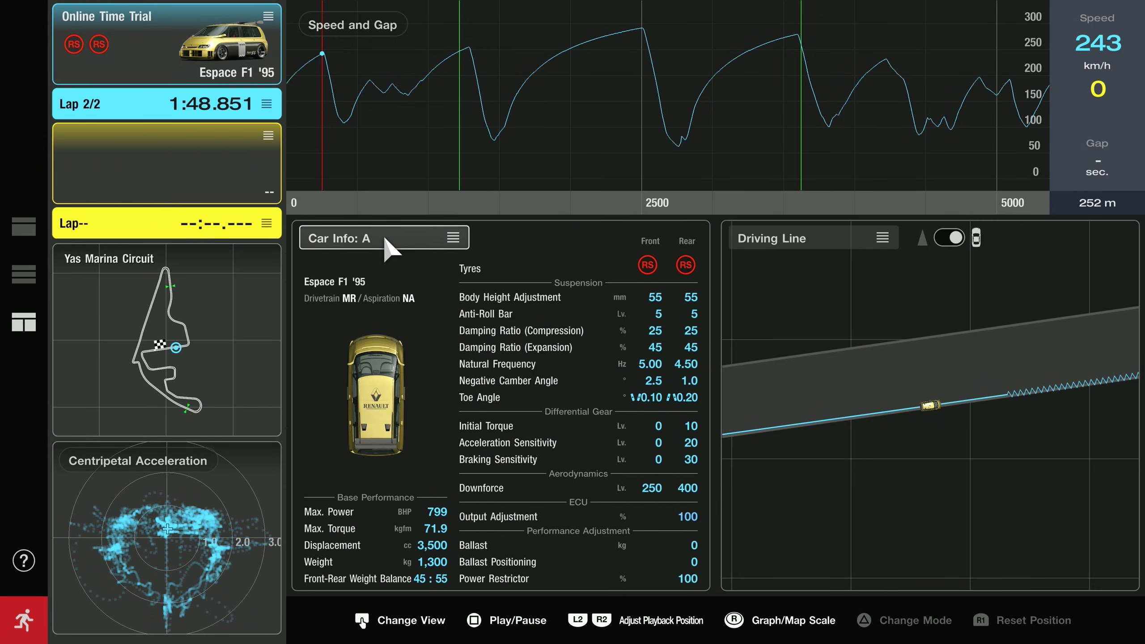
{"action": "left_click", "coordinate": [385, 240]}
{"action": "left_click", "coordinate": [385, 244]}
{"action": "left_click", "coordinate": [814, 246]}
{"action": "left_click", "coordinate": [815, 315]}
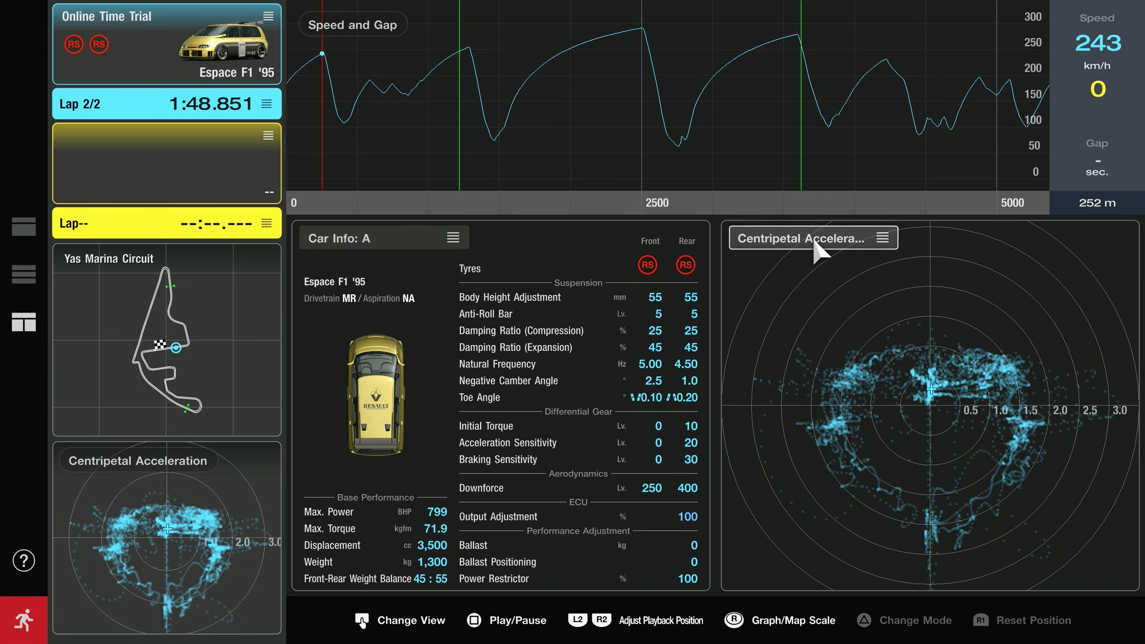
{"action": "left_click", "coordinate": [816, 247]}
Return to View 2 and load the fourth-ranked replay from the global ranking into the empty comparison slot.
{"action": "left_click", "coordinate": [24, 274]}
{"action": "left_click", "coordinate": [146, 224]}
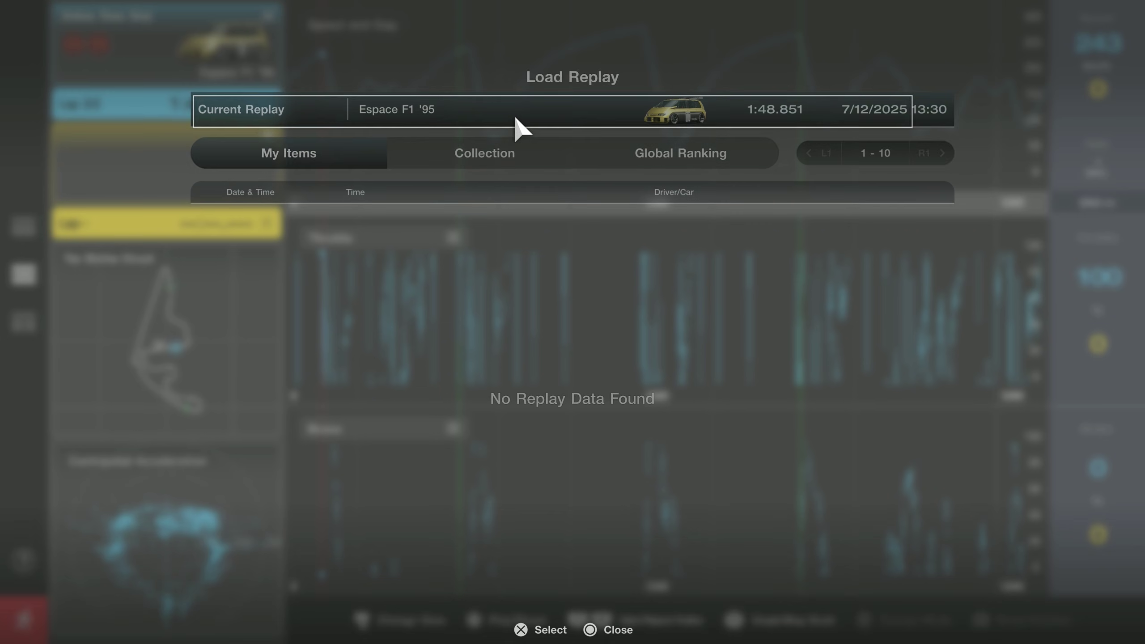
{"action": "left_click", "coordinate": [681, 164]}
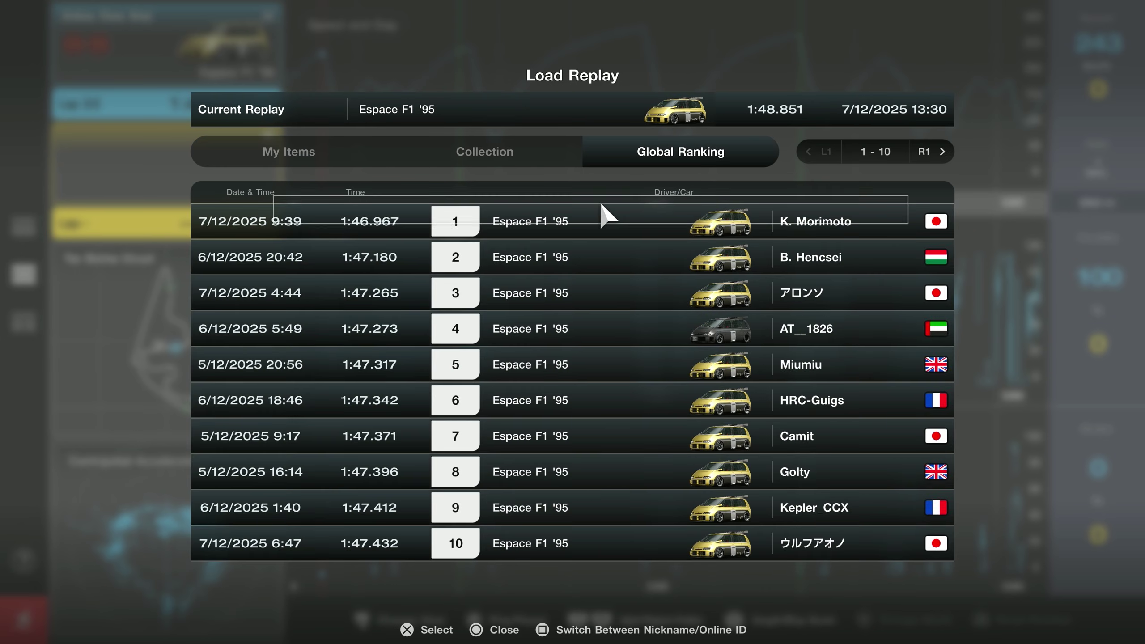
{"action": "left_click", "coordinate": [572, 331]}
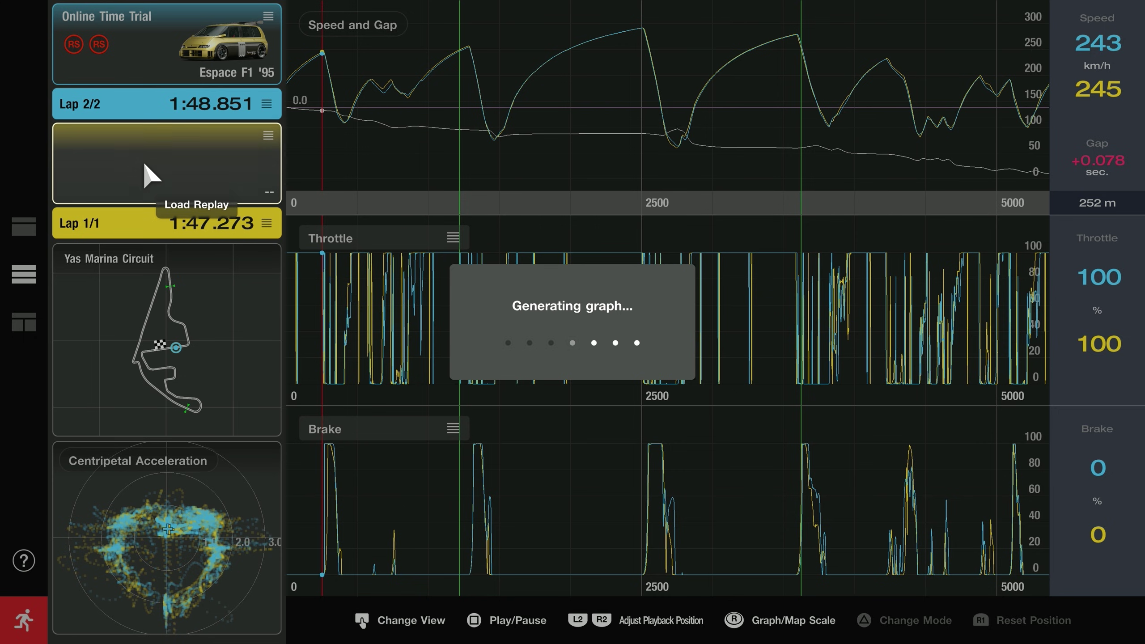
Show the Driving Line view and compare both cars' lines closely at the 664 m mark.
{"action": "key", "text": "v"}
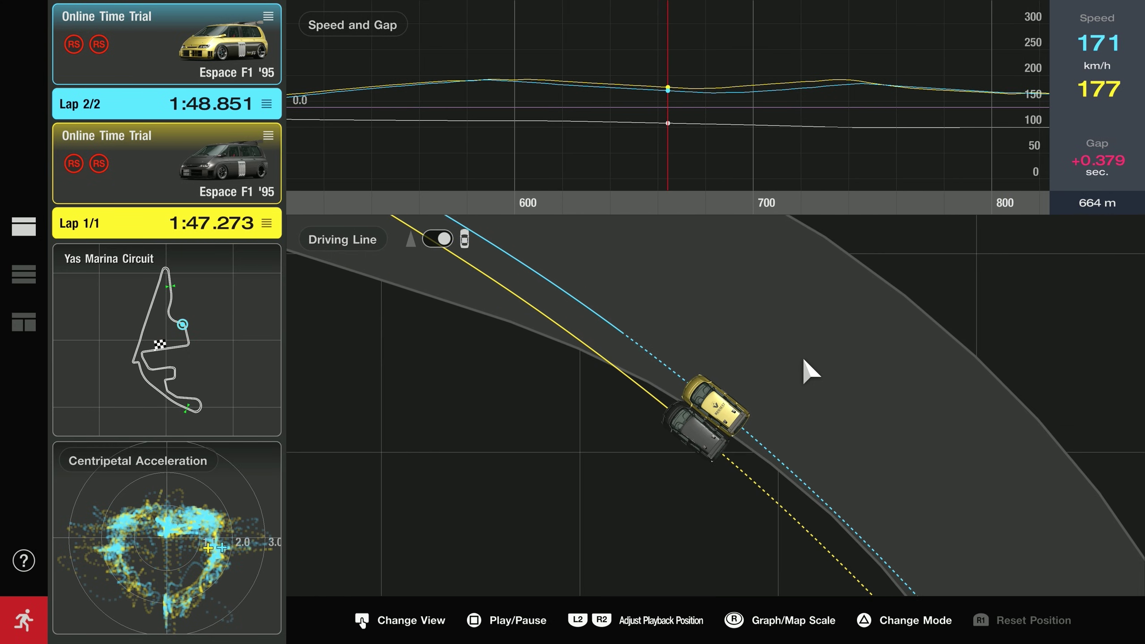
{"action": "scroll", "coordinate": [796, 419], "scroll_direction": "up", "scroll_amount": 2}
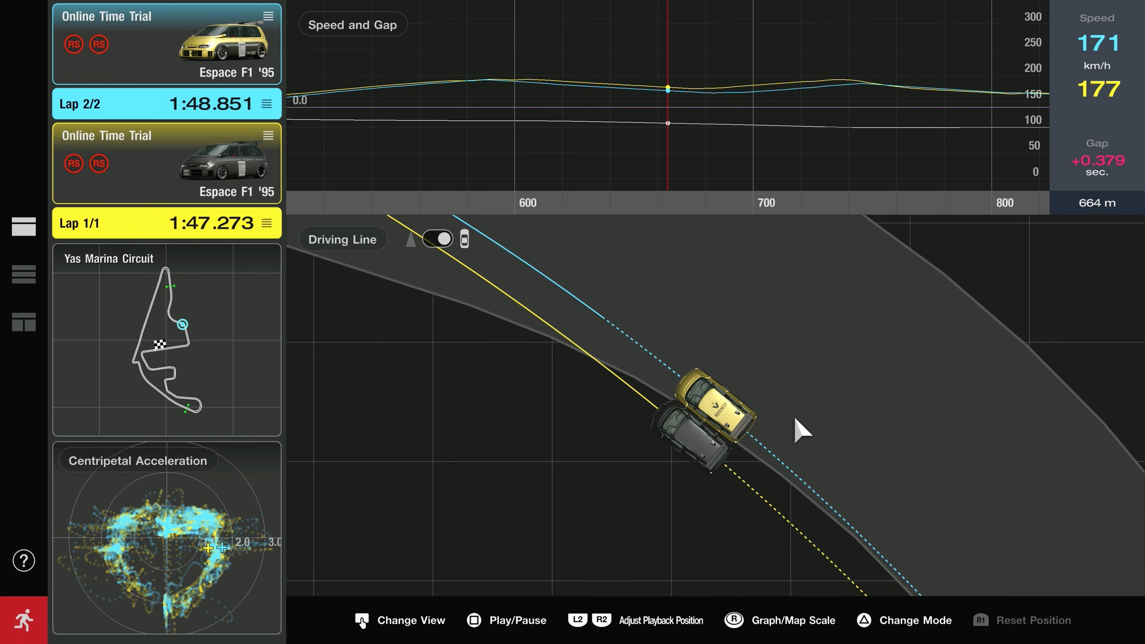
{"action": "scroll", "coordinate": [796, 420], "scroll_direction": "down", "scroll_amount": 2}
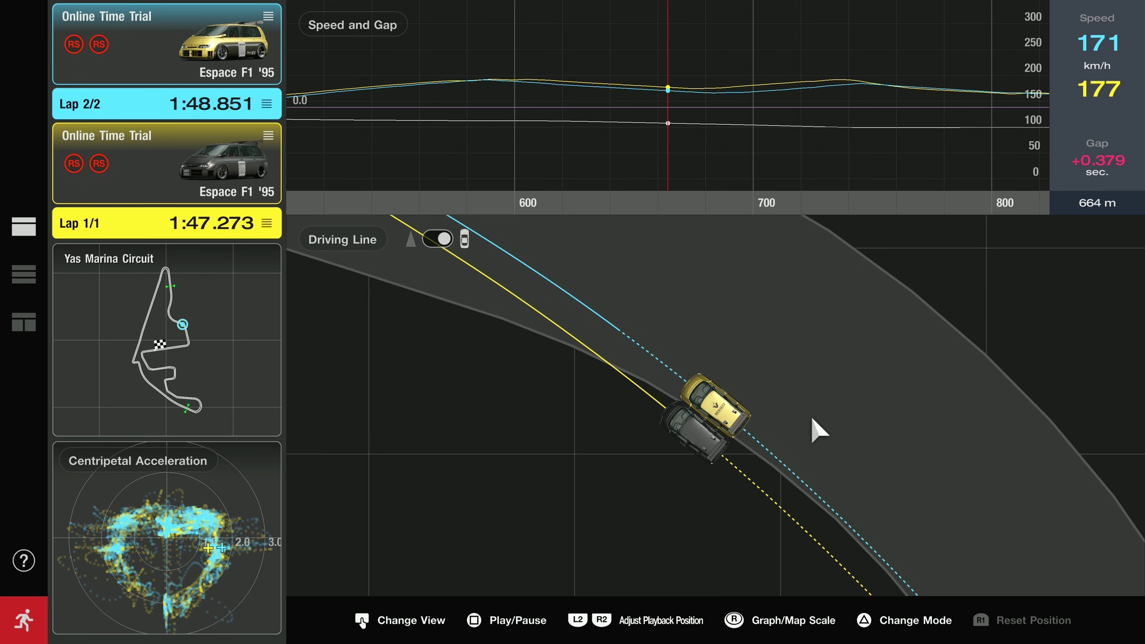
Play the lap comparison and adjust the playback position to examine both cars' braking lines between 2,584 m and 2,686 m.
{"action": "key", "text": "space"}
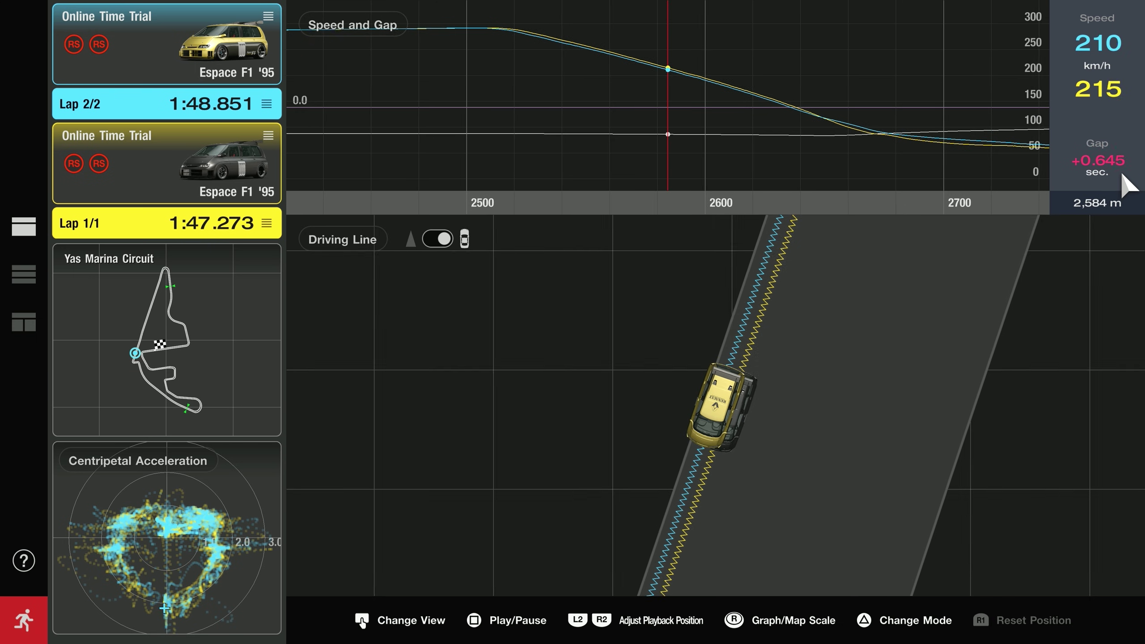
{"action": "key", "text": "Left"}
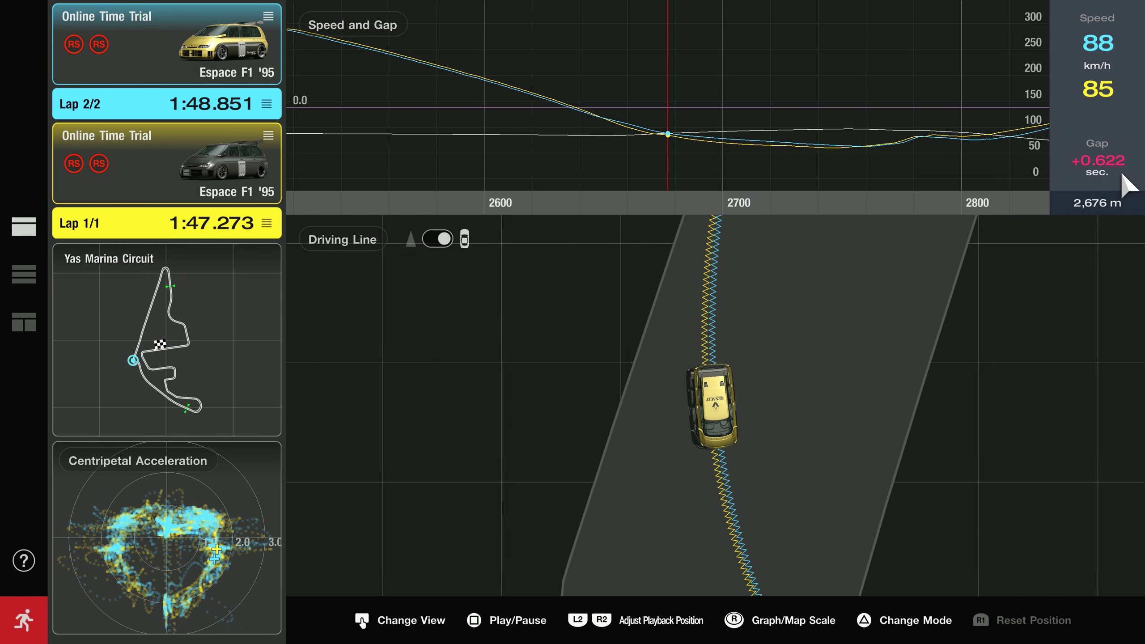
{"action": "key", "text": "Left"}
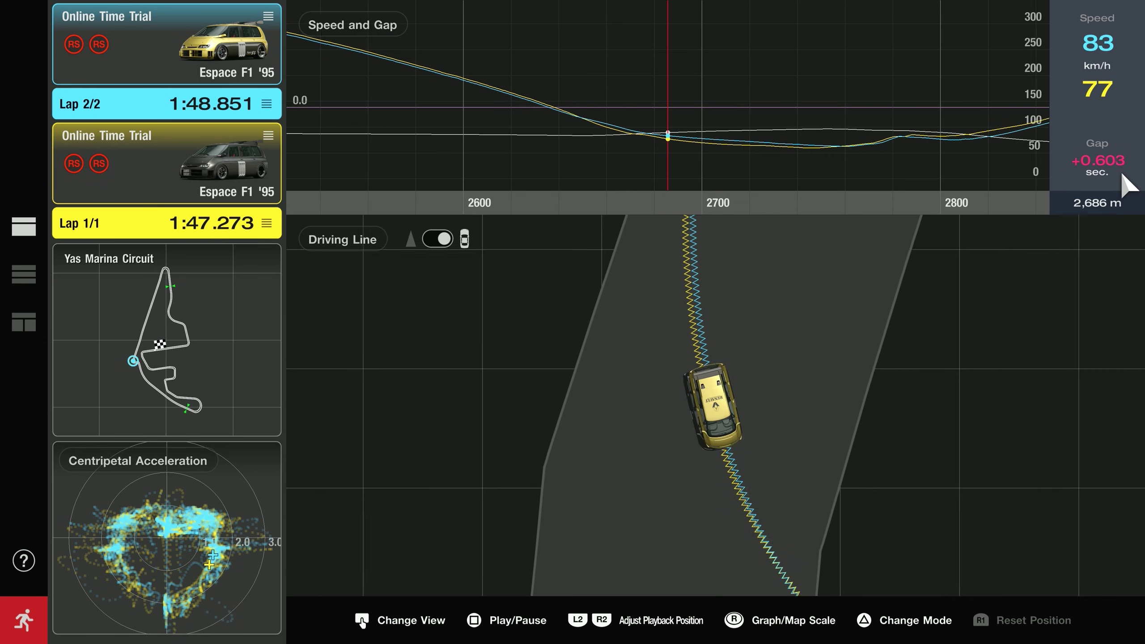
{"action": "key", "text": "Left"}
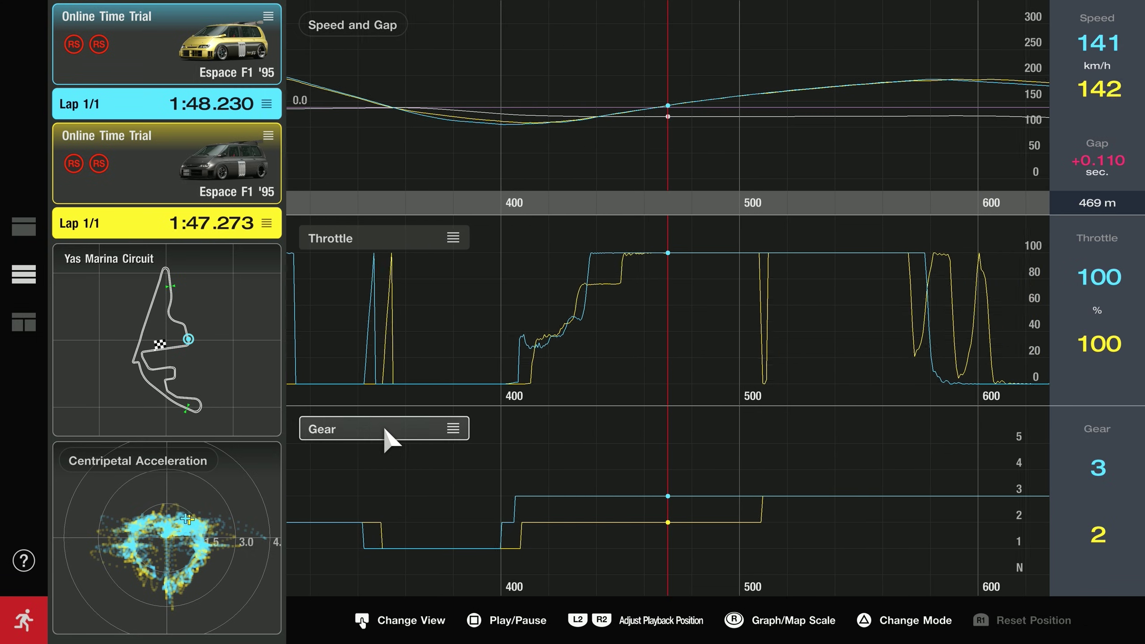
Change the lowest graph from Gear to Brake and play through the lap, comparing the inputs in View 2.
{"action": "left_click", "coordinate": [384, 429]}
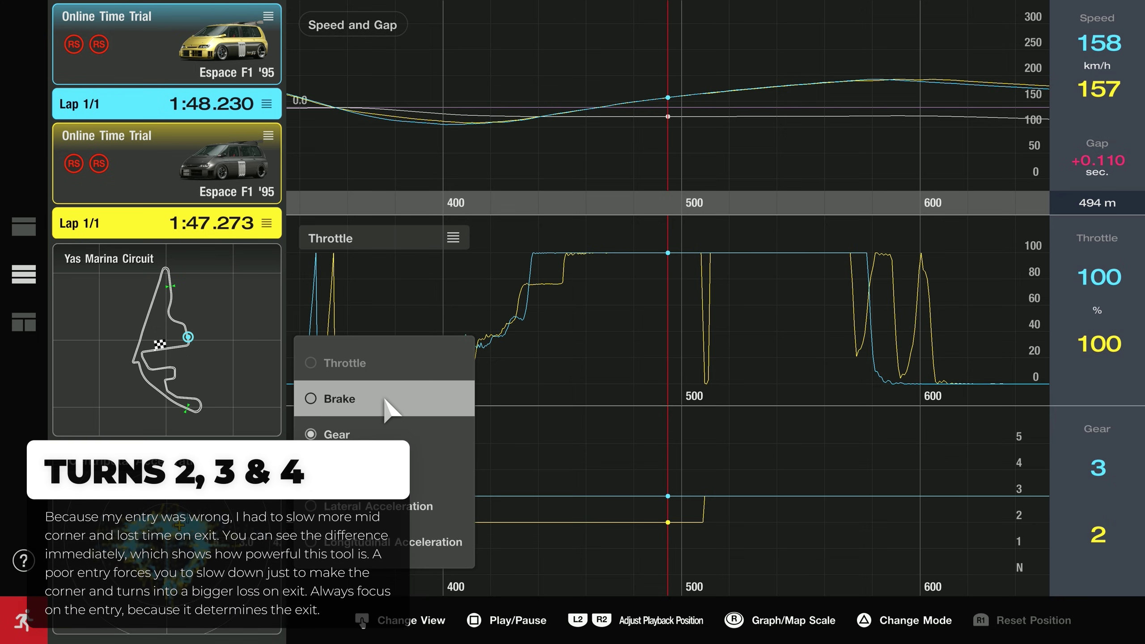
{"action": "left_click", "coordinate": [385, 399]}
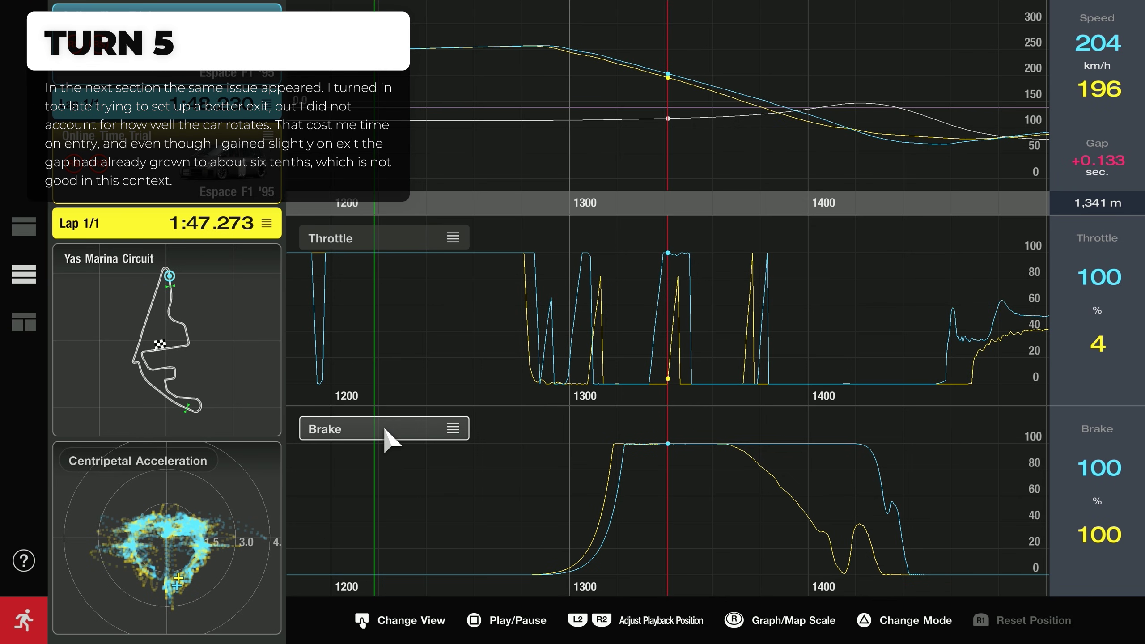
{"action": "key", "text": "space"}
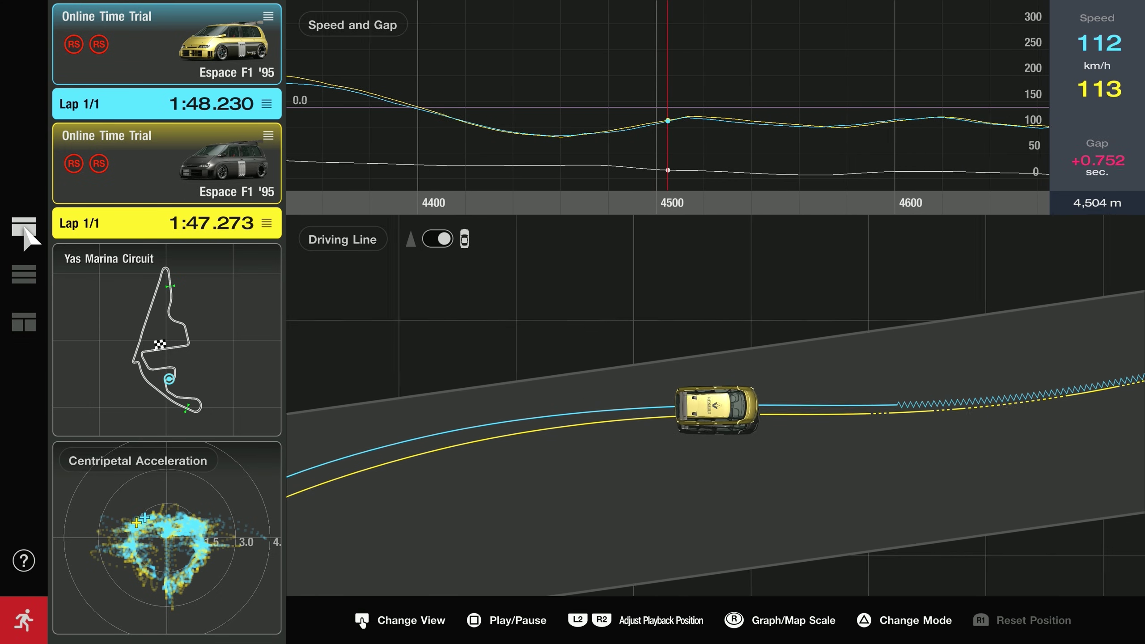
{"action": "left_click", "coordinate": [25, 279]}
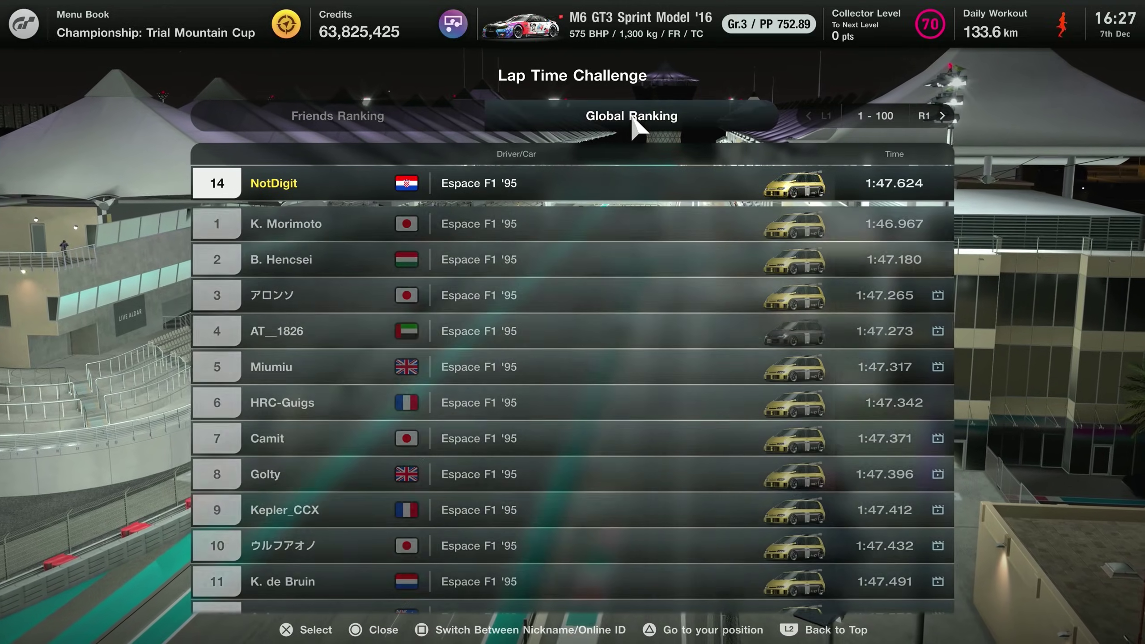
Check the player's updated position in the Lap Time Challenge global ranking.
{"action": "scroll", "coordinate": [572, 412], "scroll_direction": "down", "scroll_amount": 10}
{"action": "scroll", "coordinate": [571, 407], "scroll_direction": "up", "scroll_amount": 2}
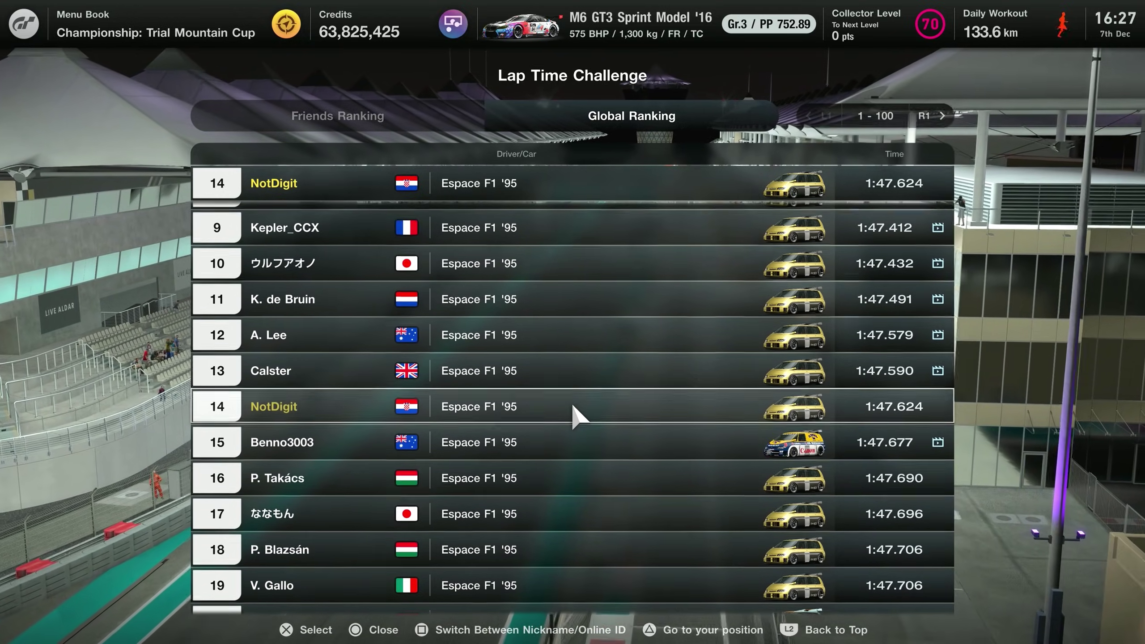